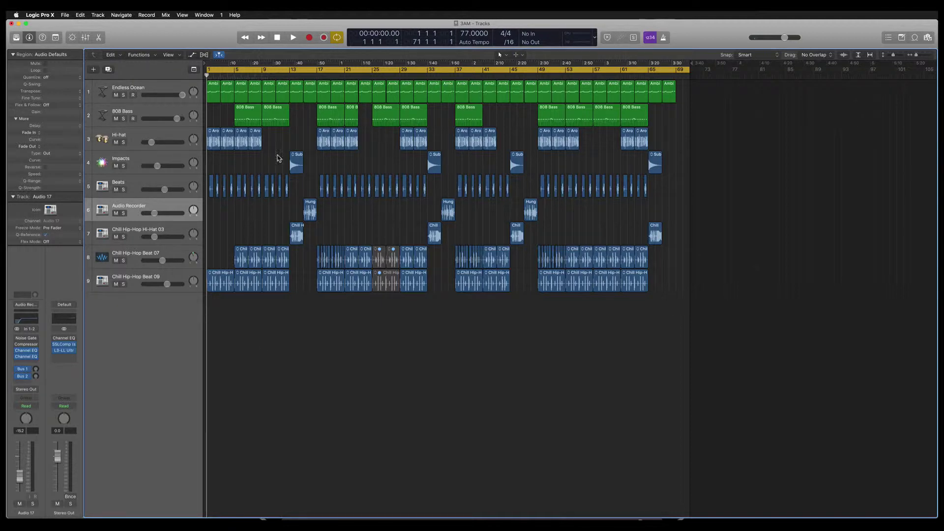
Disable Cycle, load and confirm the U.S. key command preset, then select and deselect a track 9 region
click(361, 70)
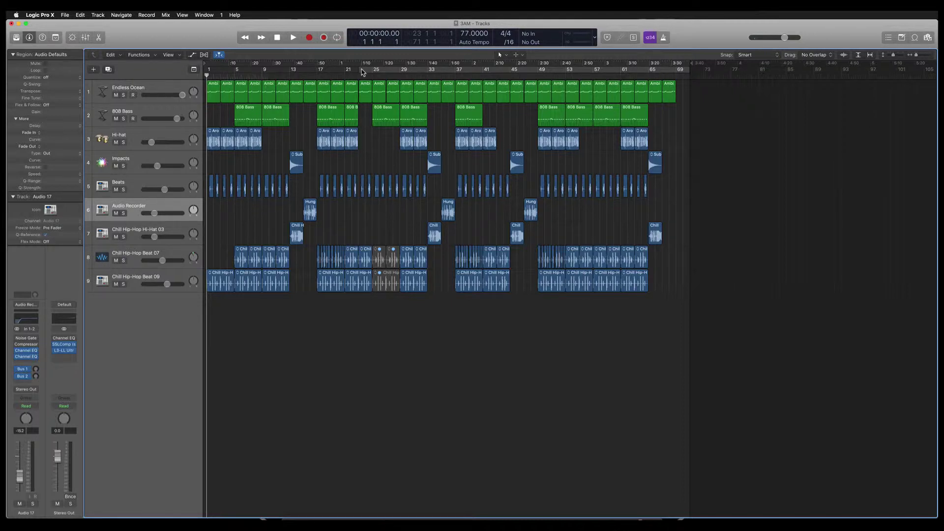
click(44, 15)
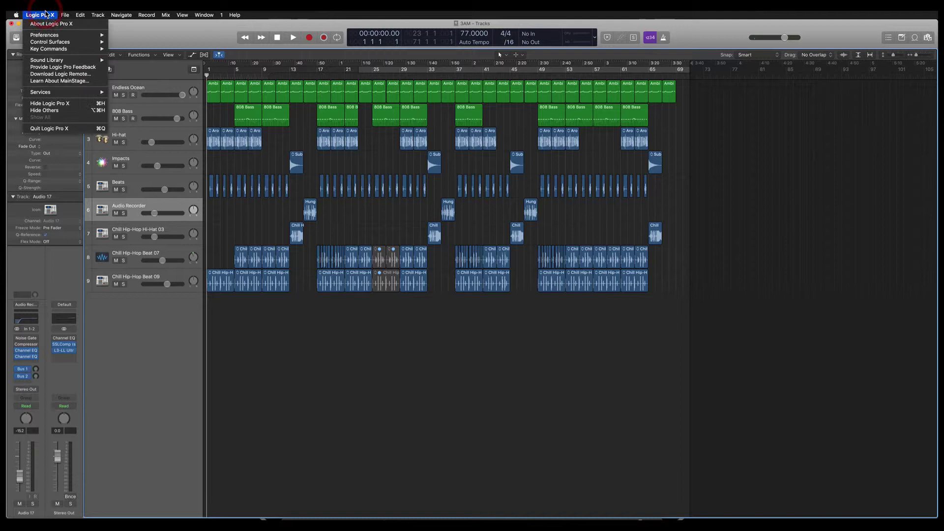
mouse_move(73, 48)
mouse_move(122, 51)
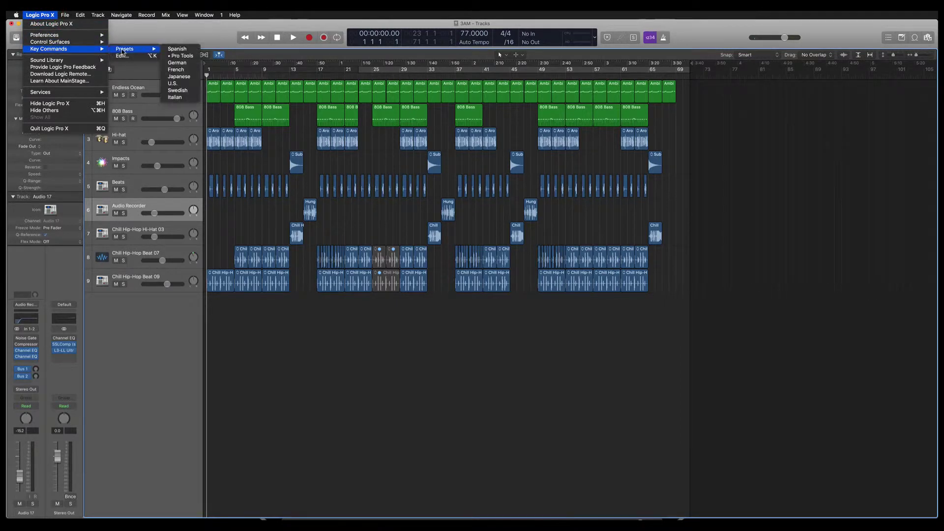
click(180, 83)
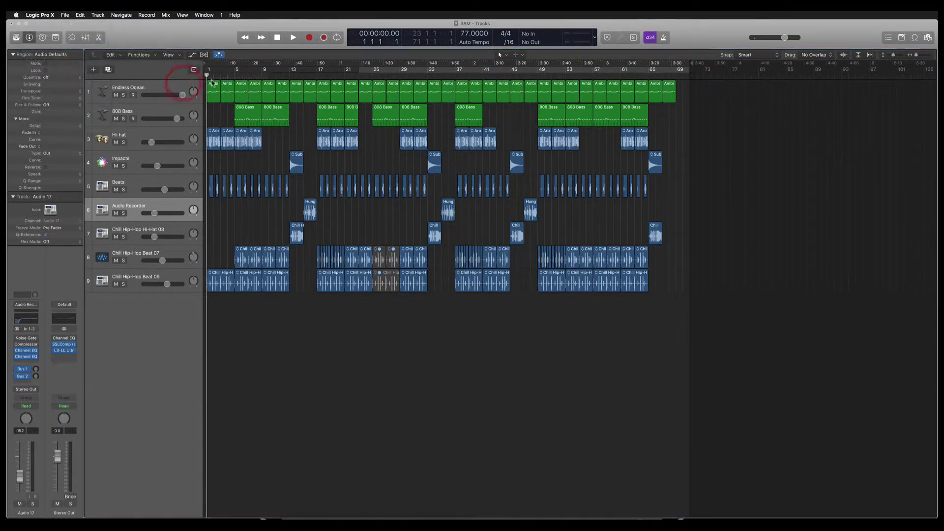
click(484, 182)
click(348, 291)
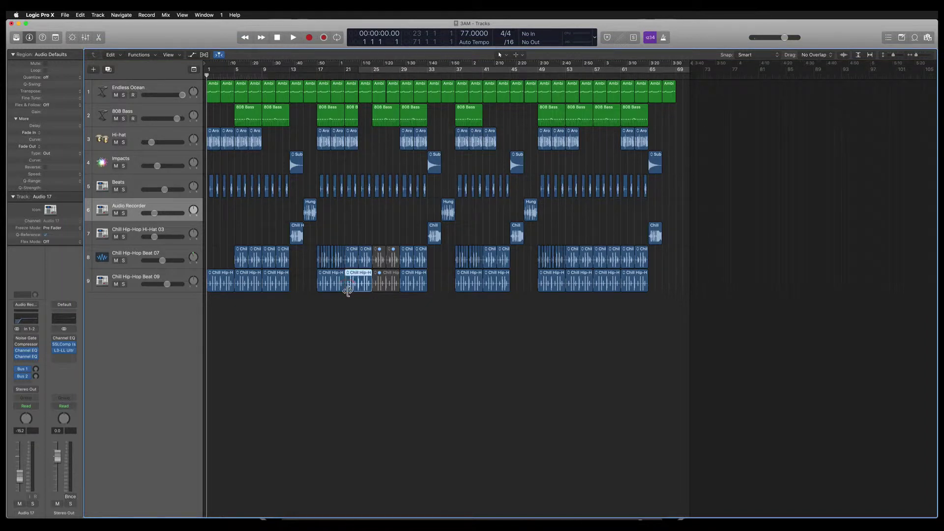
click(350, 311)
key(ctrl+alt+Up)
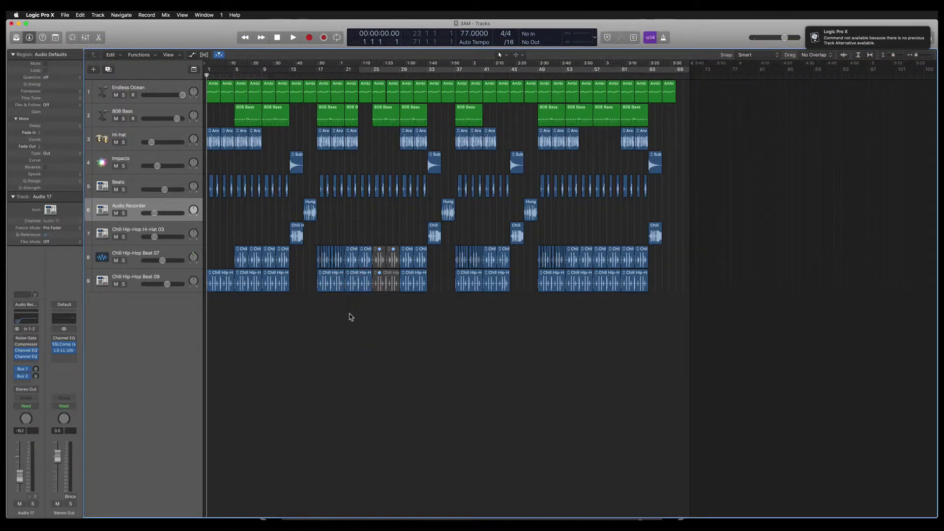
key(ctrl+alt+Up)
key(alt+super+Up)
key(alt+super+Down)
key(space)
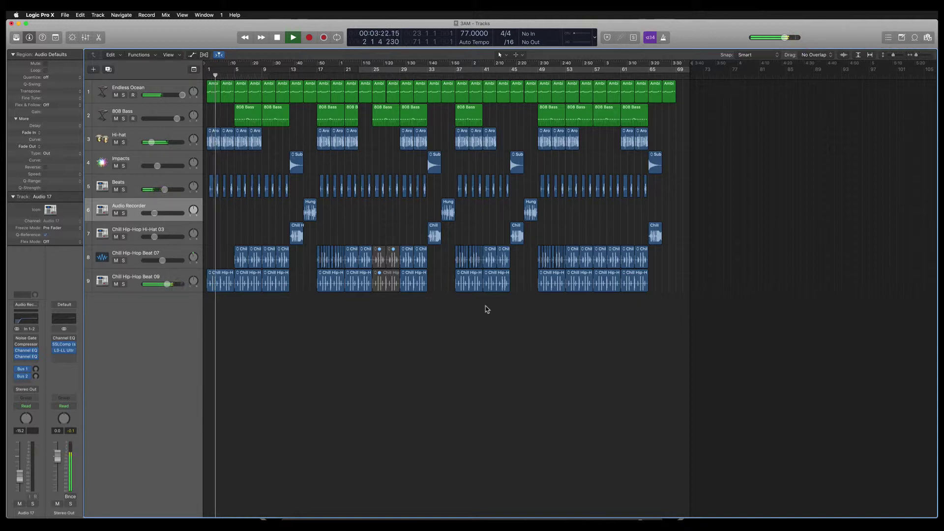
key(space)
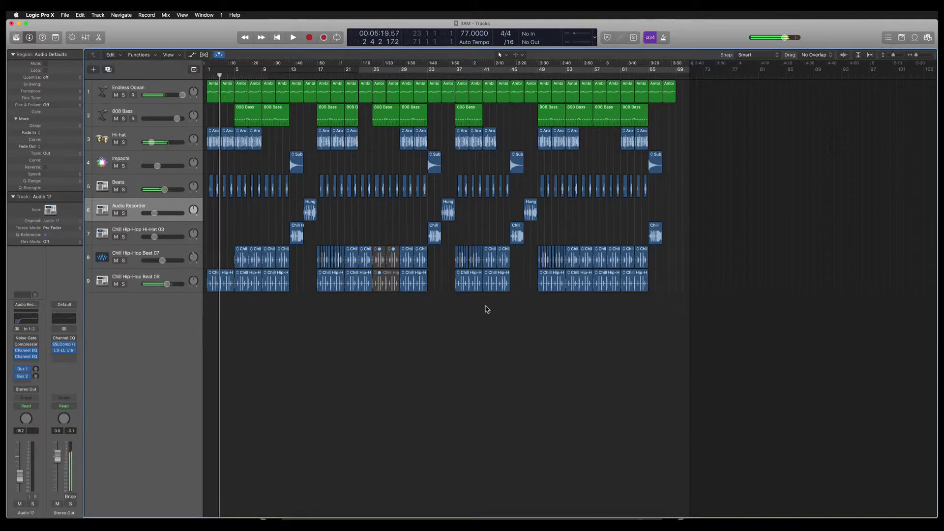
key(Return)
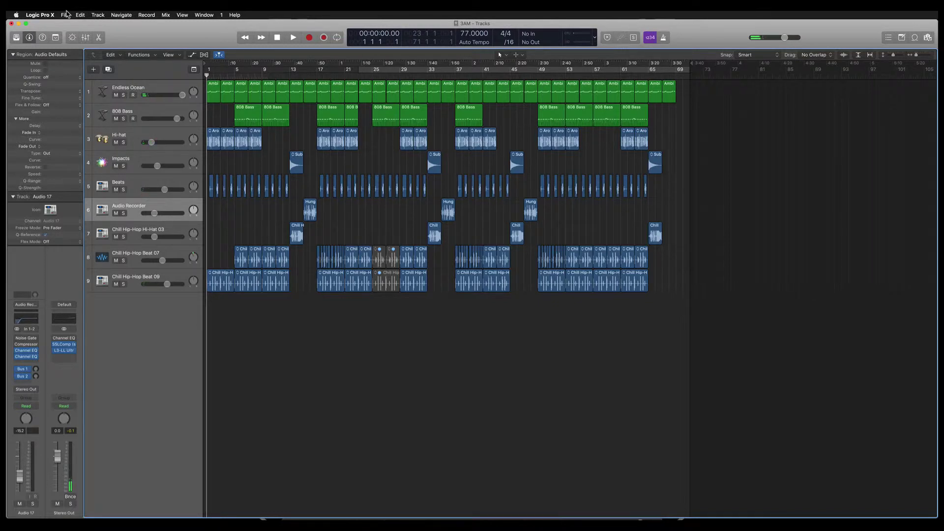
Open the Key Commands editor on the U.S. set, move it up, and show its gear menu
click(45, 15)
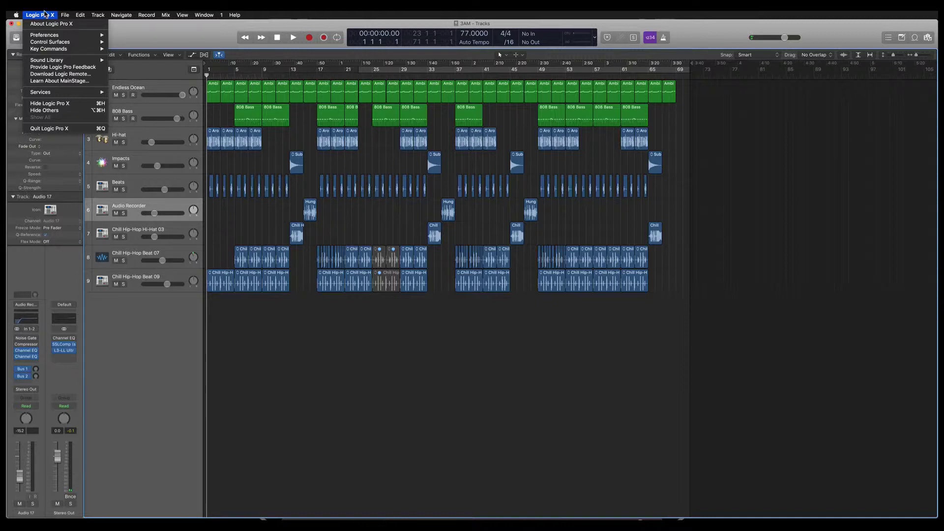
mouse_move(49, 47)
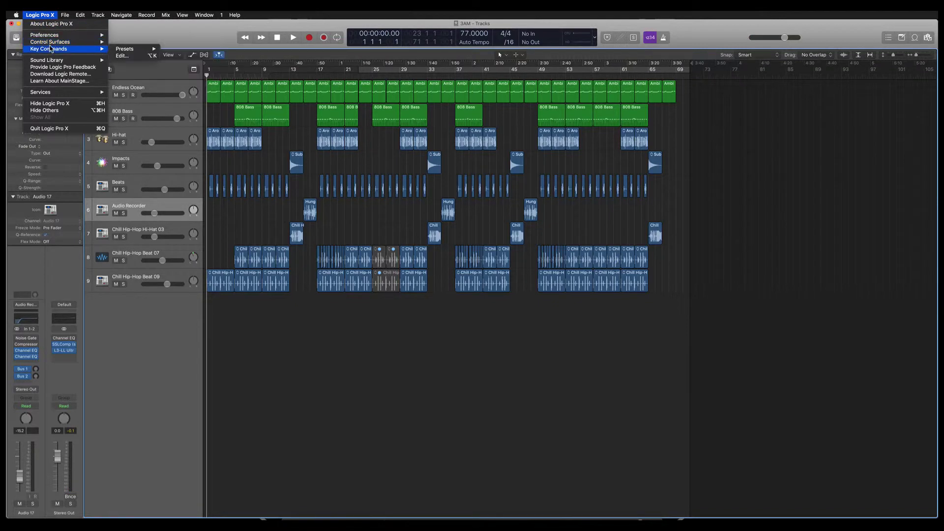
click(131, 56)
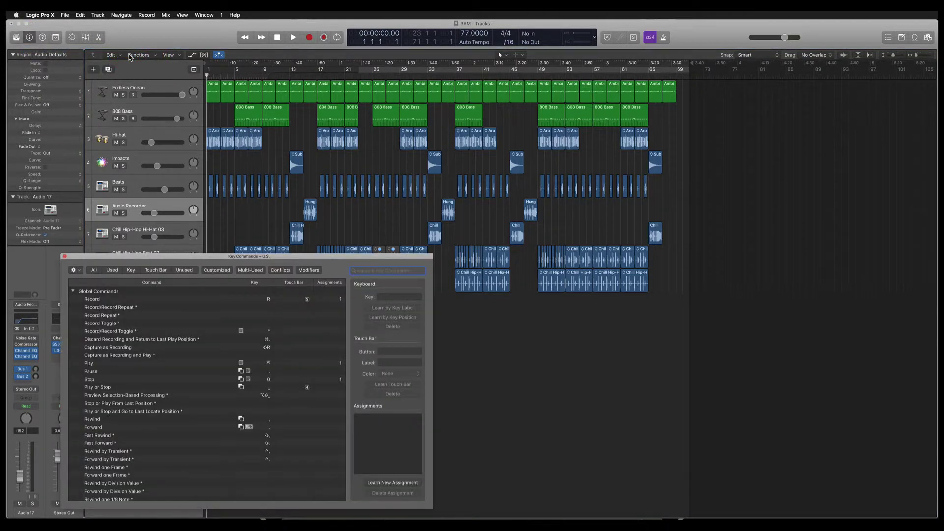
drag(141, 256, 210, 136)
click(149, 150)
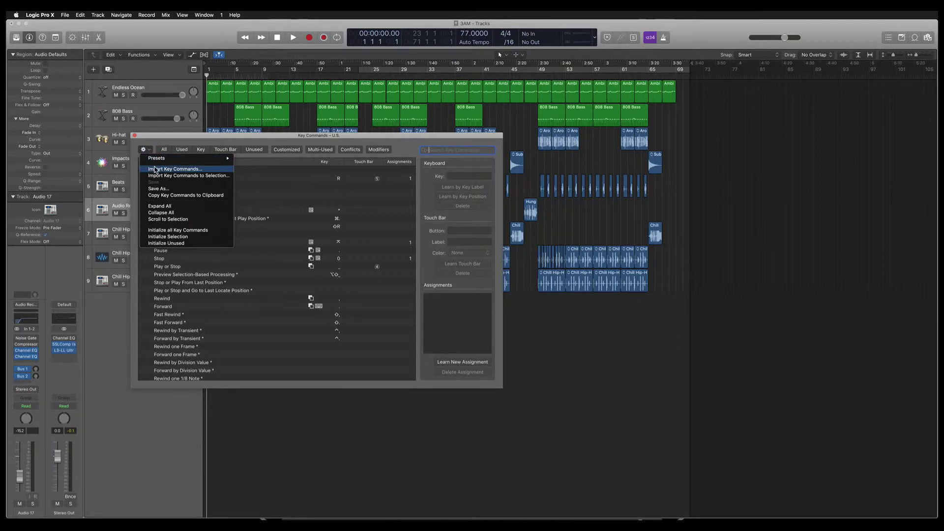
Import Logic9KeyCommands.logikcs from the Desktop into the Key Commands editor
click(155, 169)
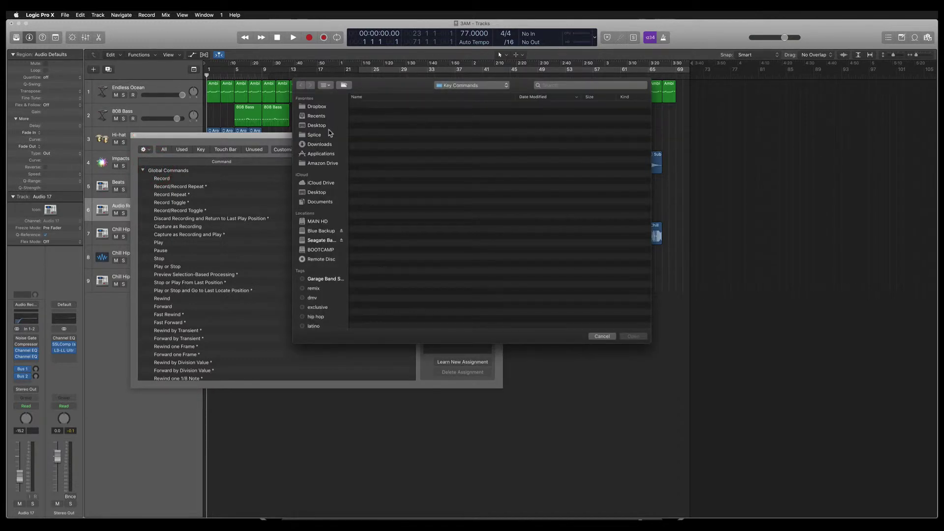
click(320, 127)
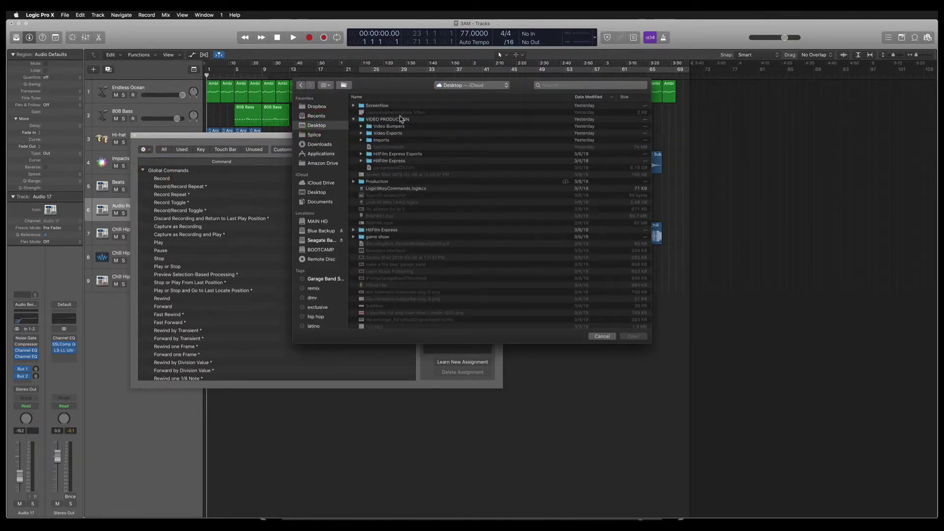
click(354, 119)
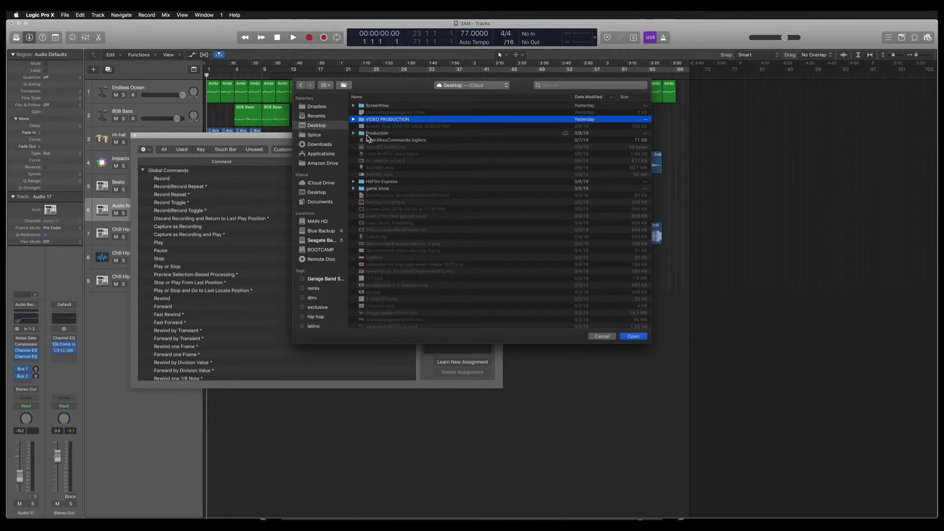
click(376, 142)
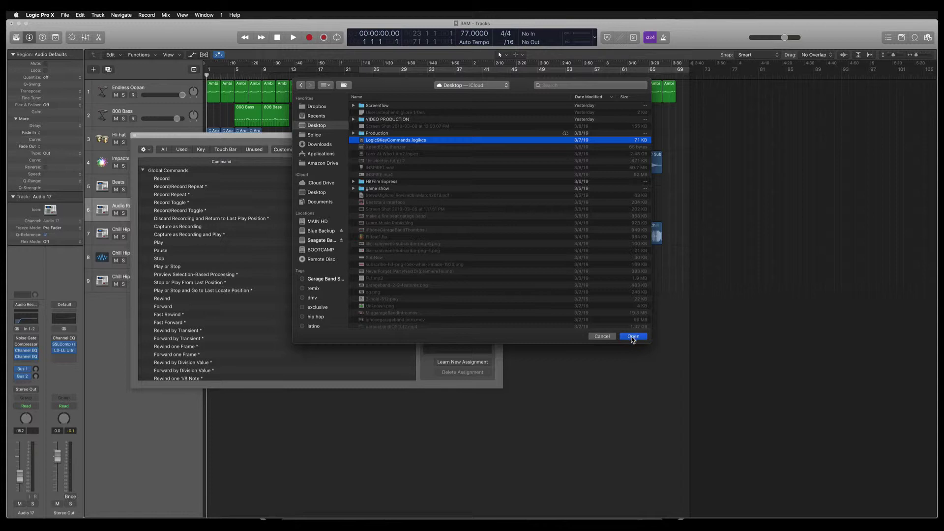
click(634, 337)
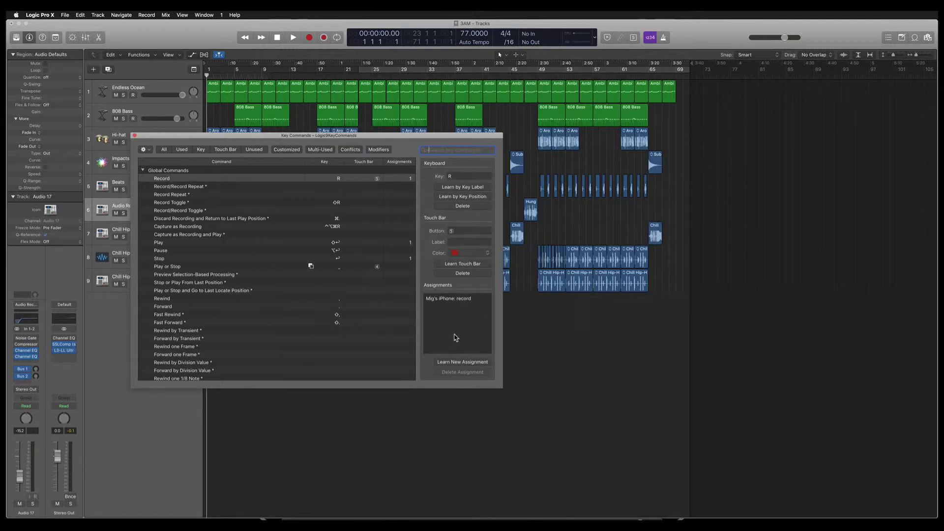
Shift the Key Commands window right, dismiss its gear menu unused, and close the window
drag(448, 136, 543, 138)
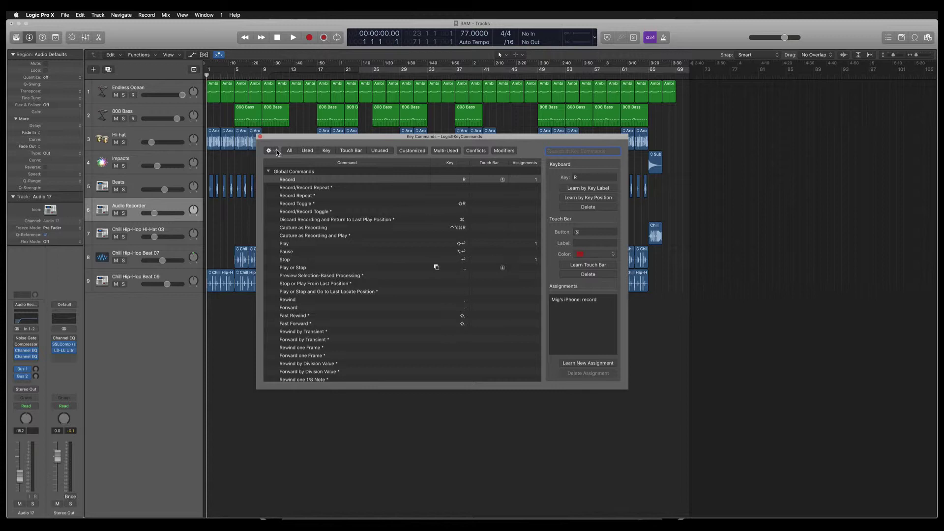
click(277, 151)
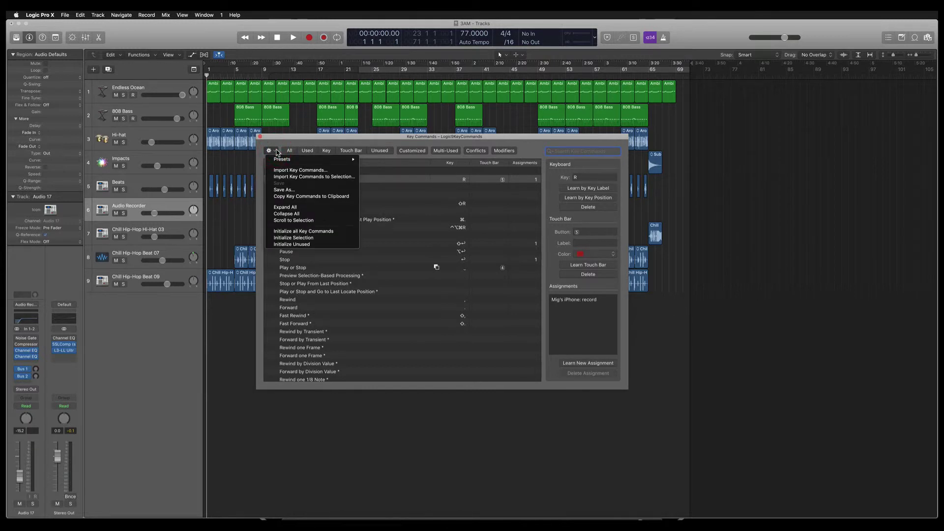
click(295, 143)
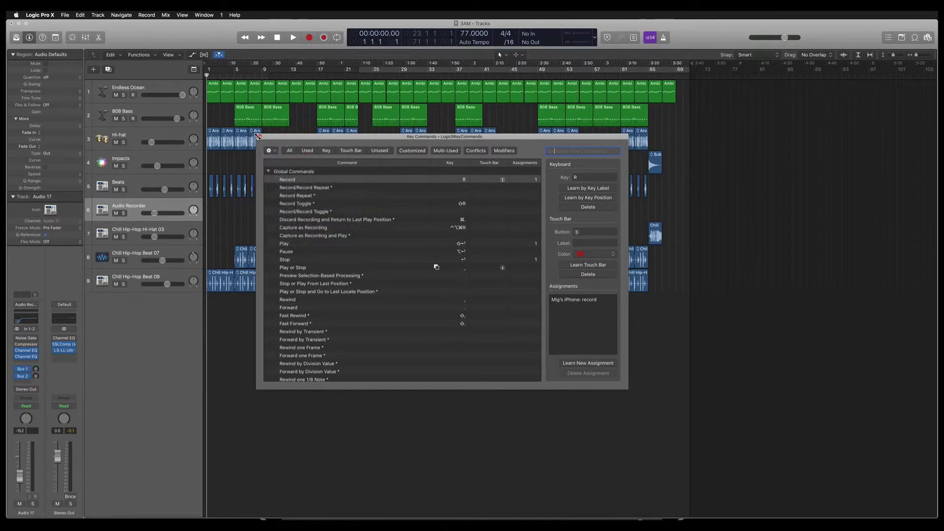
click(260, 137)
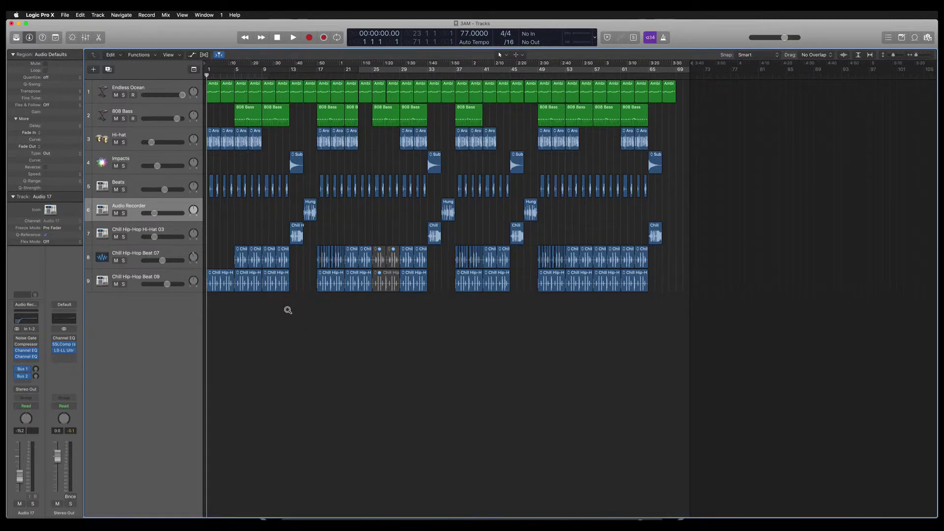
Zoom the 3AM arrangement with the Zoom tool and scrolling until all nine tracks appear as compact rows
ctrl+alt+click(287, 309)
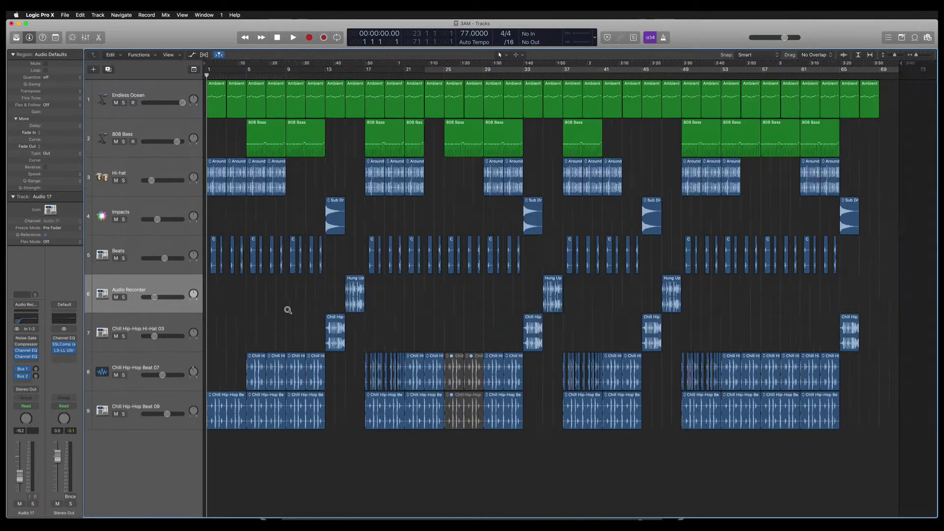
scroll(289, 310, down, 2)
scroll(288, 310, down, 3)
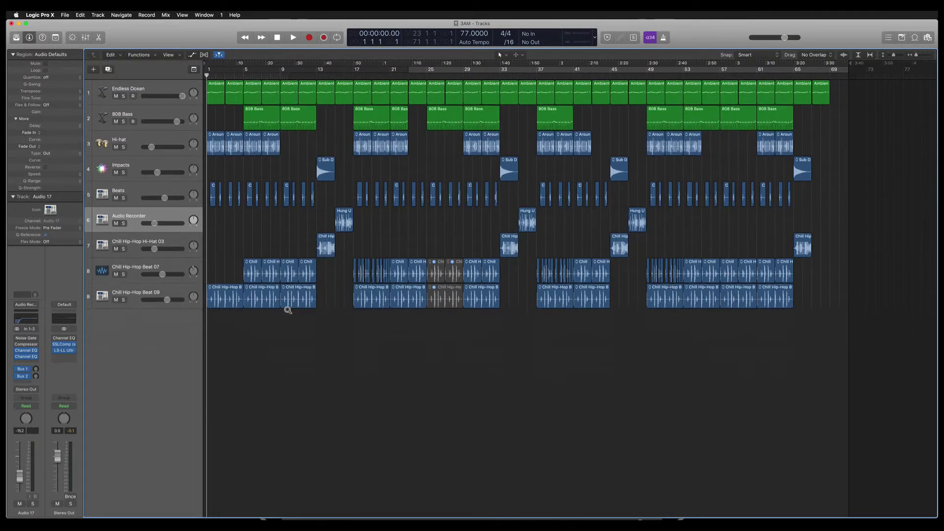
scroll(288, 310, down, 3)
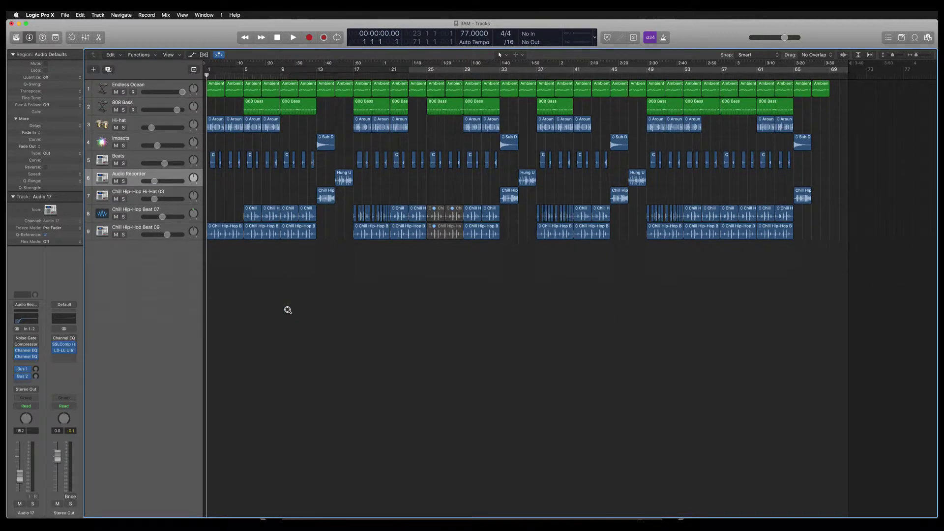
scroll(288, 311, down, 1)
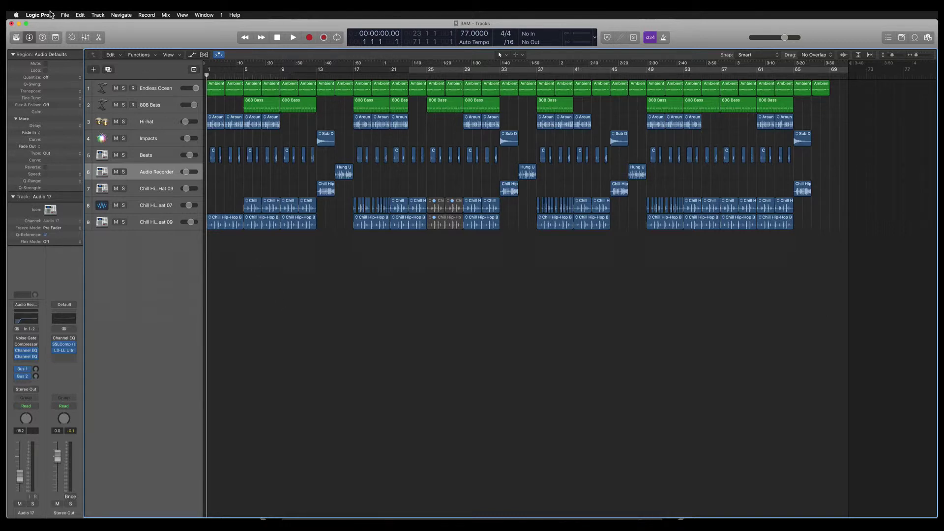
Reopen the Key Commands editor and show its gear menu of key command set actions
click(51, 13)
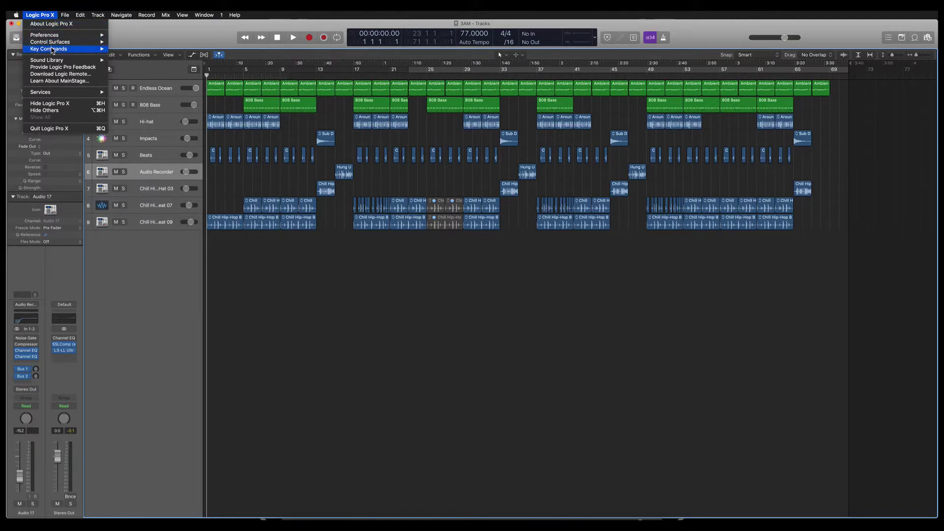
mouse_move(53, 49)
click(121, 55)
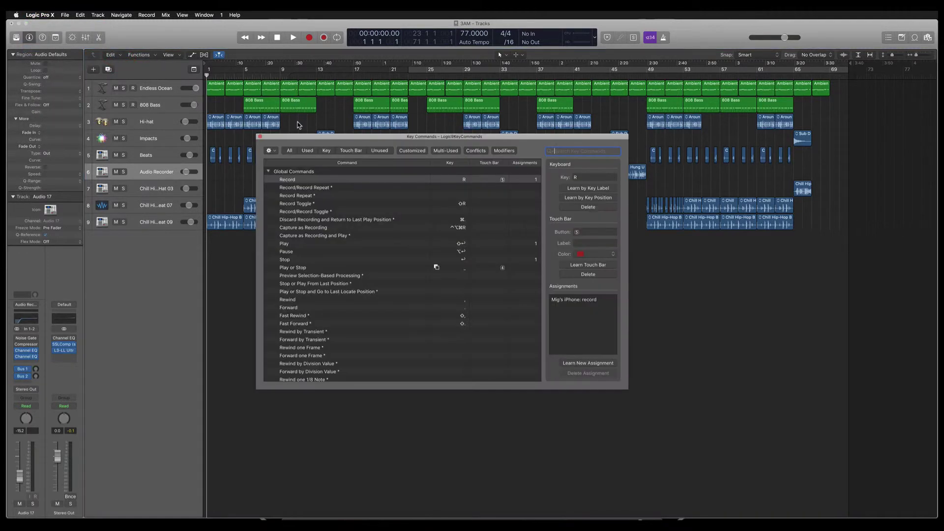
click(270, 150)
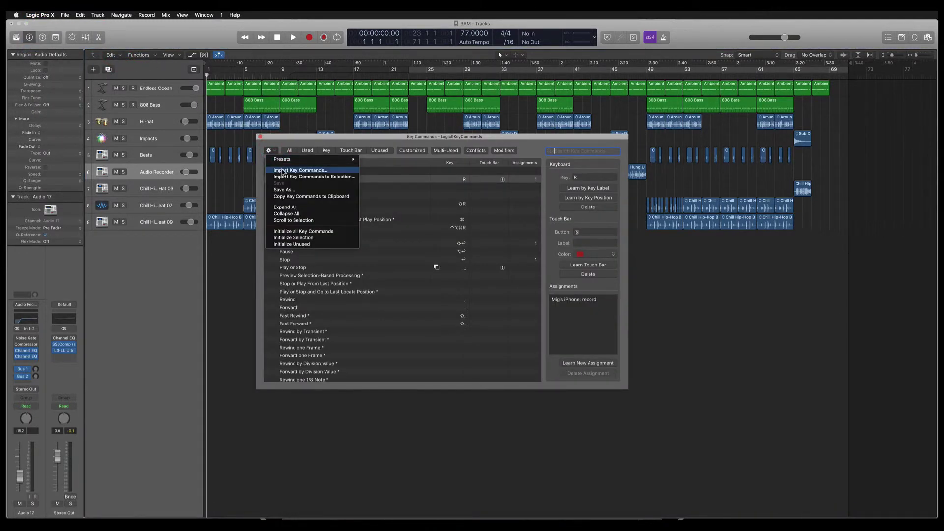
Start importing the Logic 9 key command file from the iCloud Desktop, then cancel
click(282, 171)
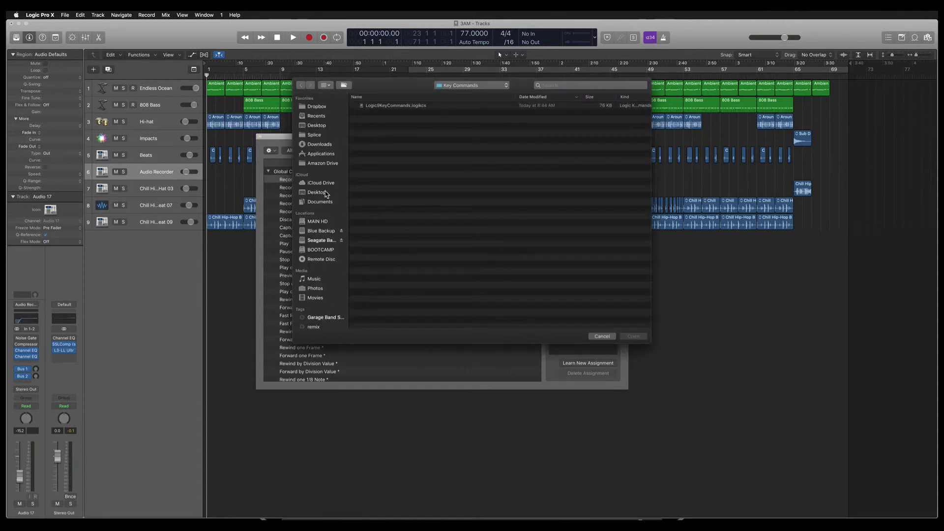
click(316, 192)
click(380, 141)
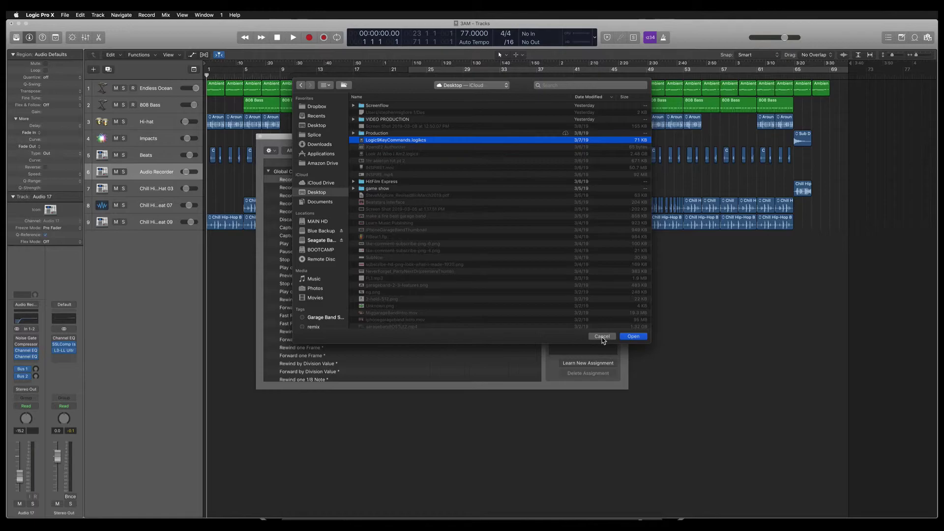
click(603, 338)
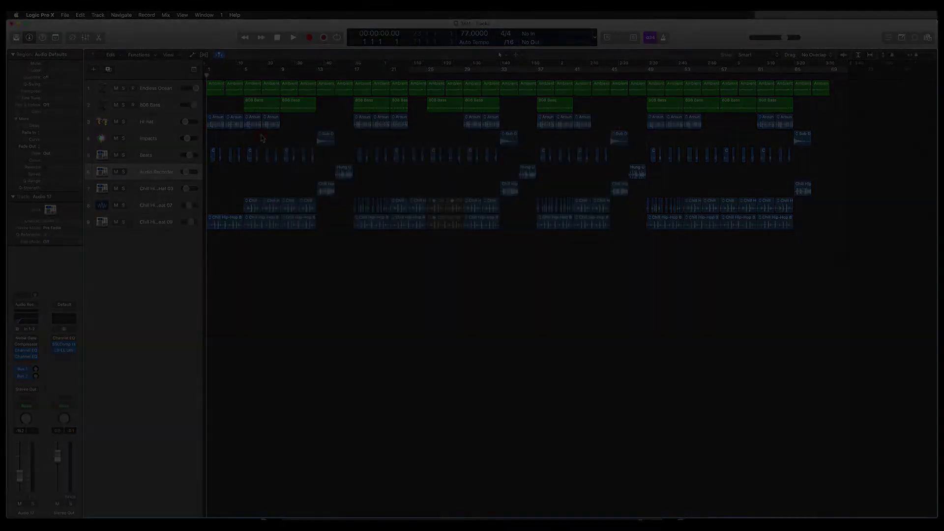